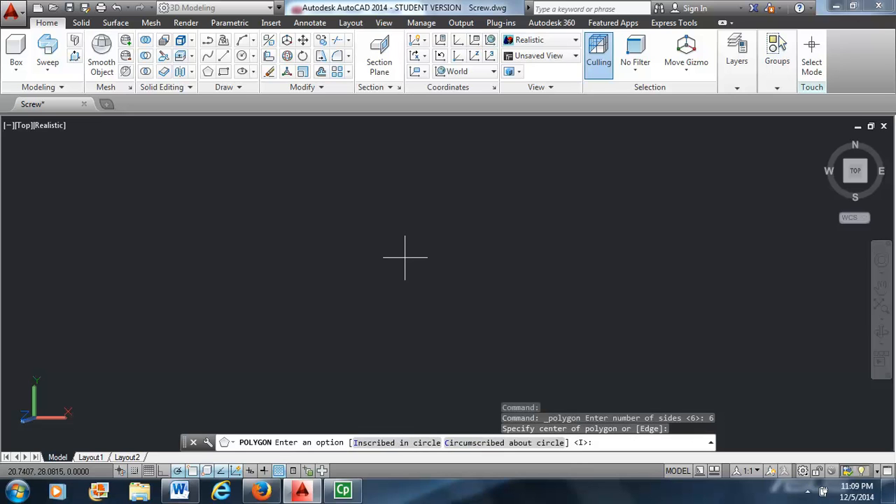
- Finish the six-sided polygon as inscribed in a circle with a radius of 0.375
{"action": "type", "text": "i"}
{"action": "key", "text": "Return"}
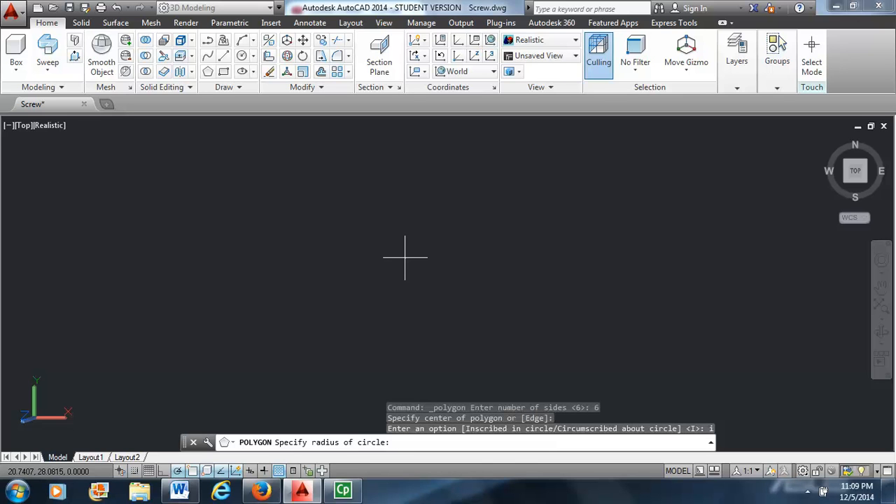
{"action": "type", "text": "0.375"}
{"action": "key", "text": "Return"}
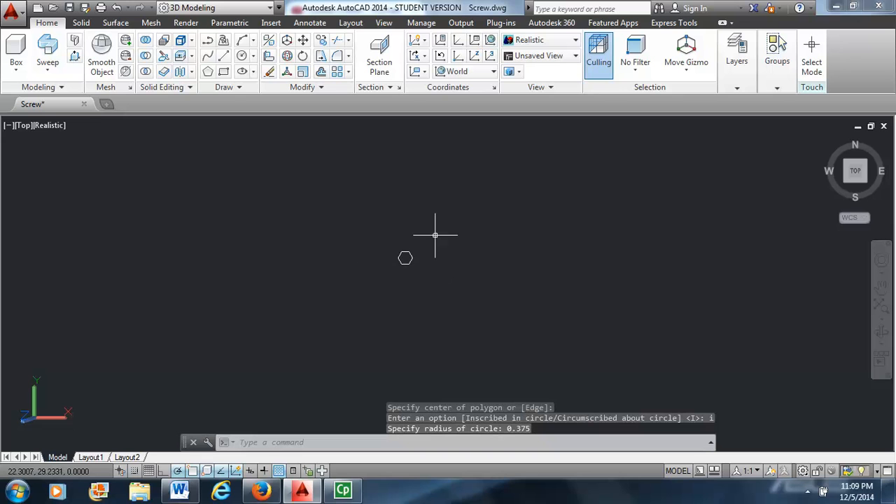
- Extrude the hexagon to a height of 0.25 to form the screw head
{"action": "scroll", "coordinate": [443, 235], "scroll_direction": "up", "scroll_amount": 5}
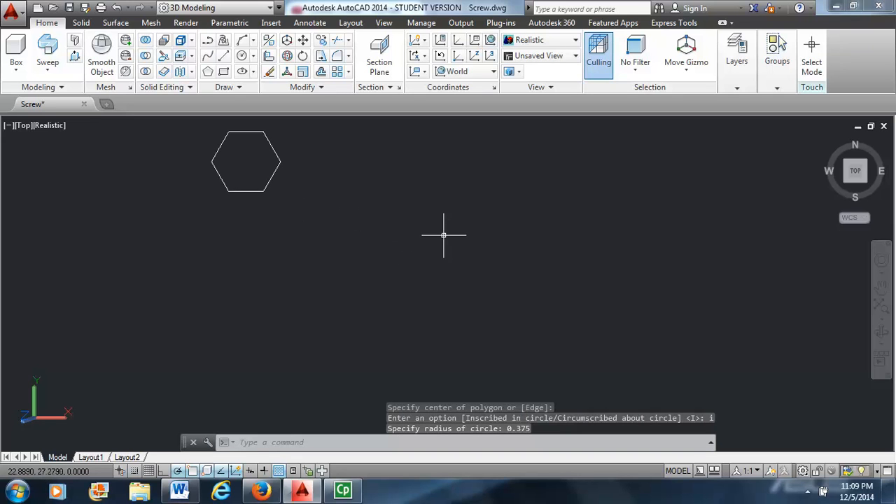
{"action": "left_click", "coordinate": [881, 287]}
{"action": "left_click_drag", "start_coordinate": [536, 258], "coordinate": [742, 329]}
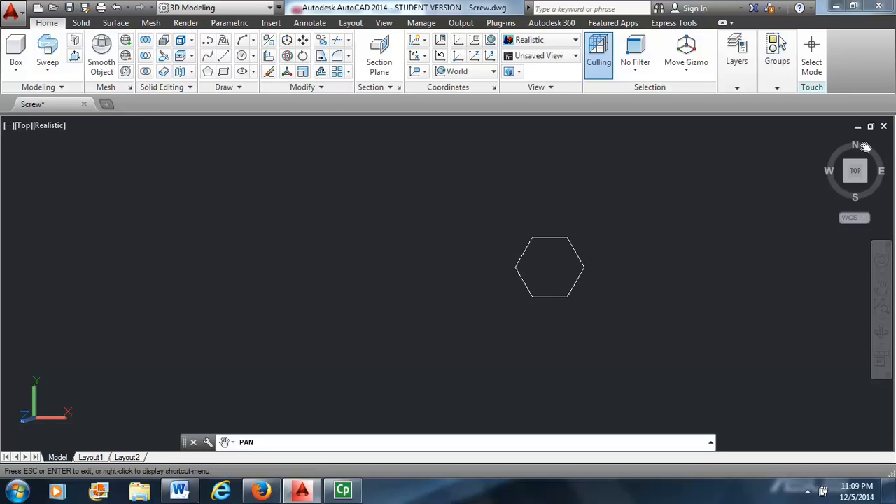
{"action": "key", "text": "Escape"}
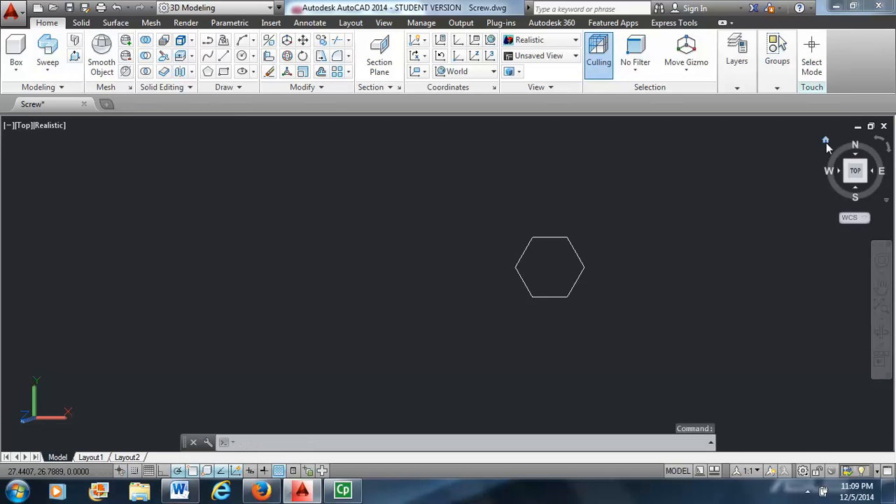
{"action": "left_click", "coordinate": [826, 144]}
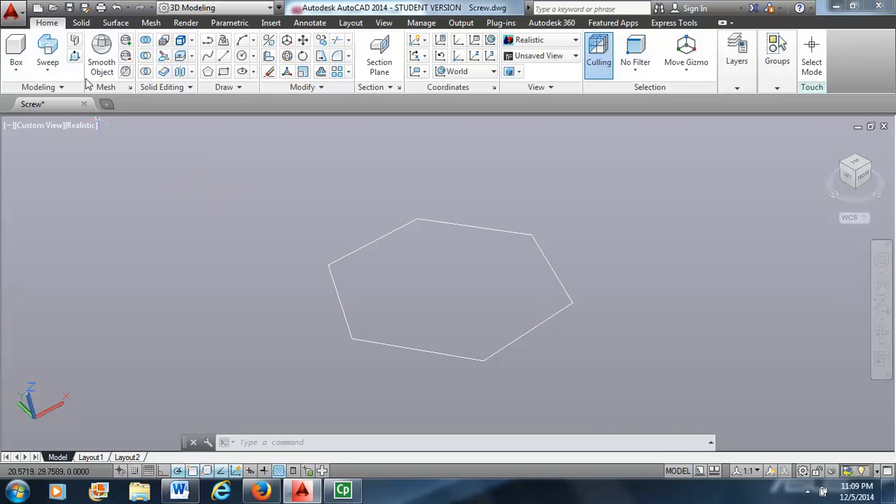
{"action": "left_click", "coordinate": [48, 70]}
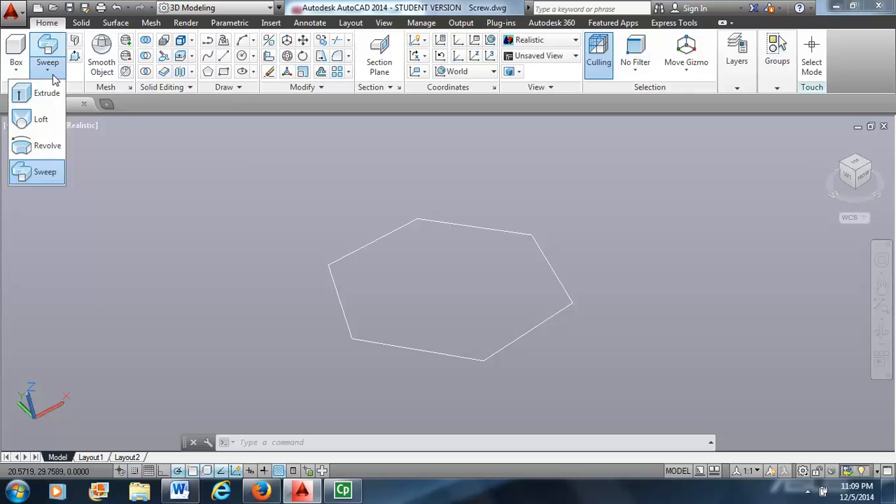
{"action": "left_click", "coordinate": [27, 99]}
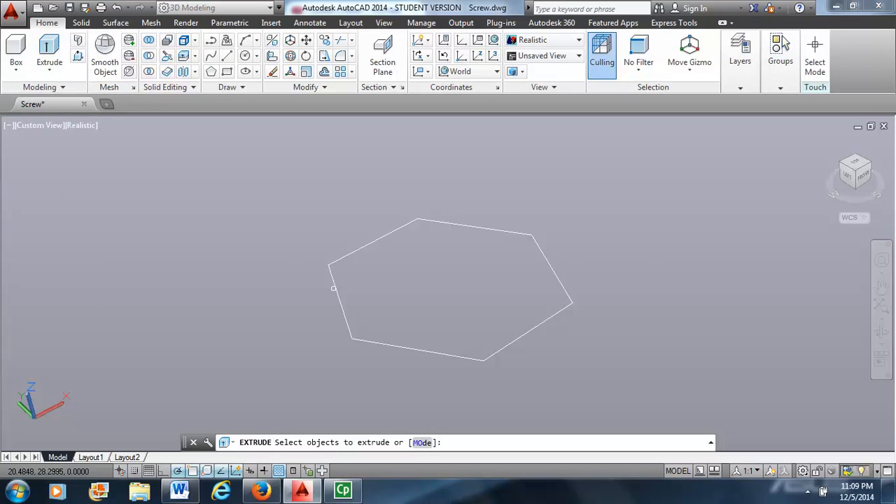
{"action": "left_click", "coordinate": [335, 288]}
{"action": "key", "text": "Return"}
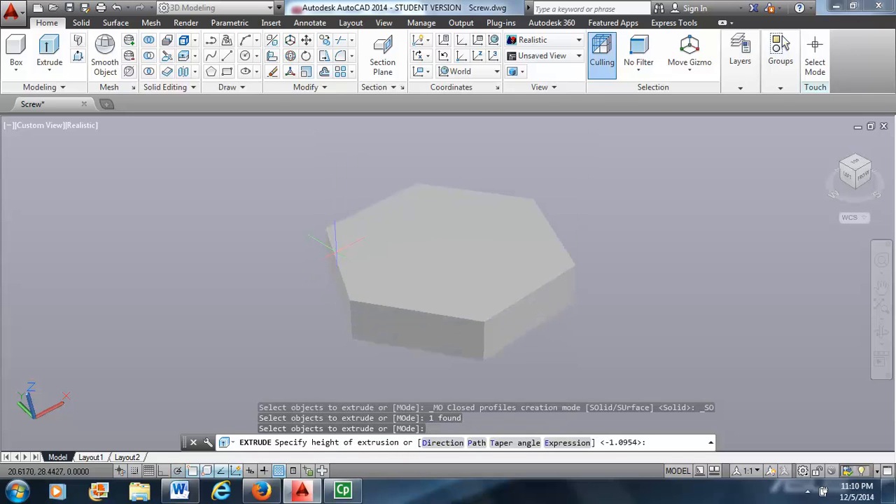
{"action": "type", "text": "0.25"}
{"action": "key", "text": "Return"}
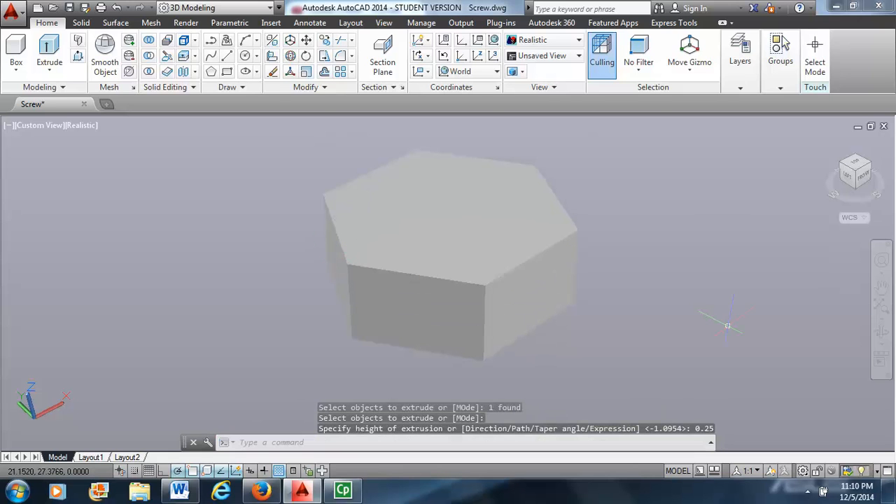
- Draw a circle with a radius of 0.25 centered on the underside of the hexagonal head
{"action": "left_click", "coordinate": [881, 334]}
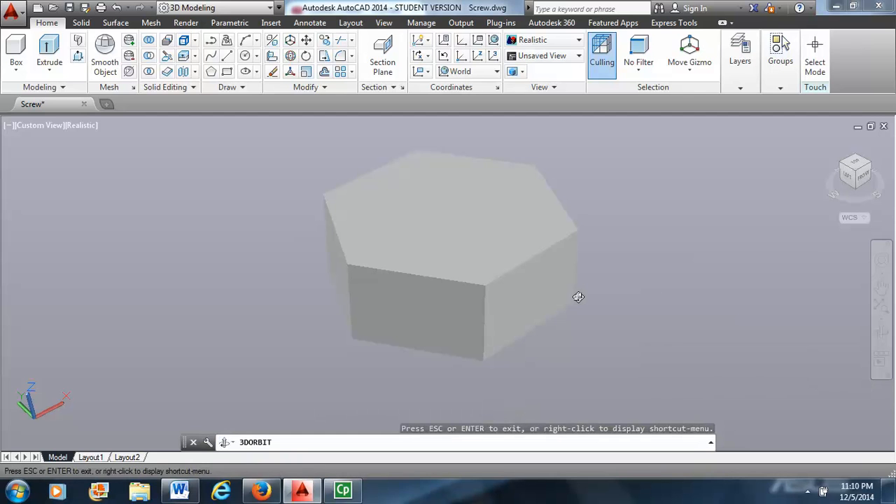
{"action": "left_click_drag", "start_coordinate": [604, 326], "coordinate": [592, 194]}
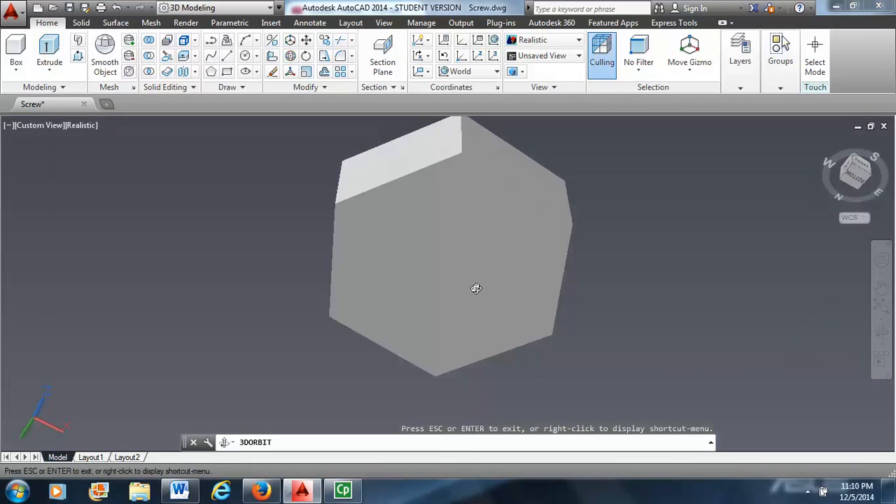
{"action": "key", "text": "Escape"}
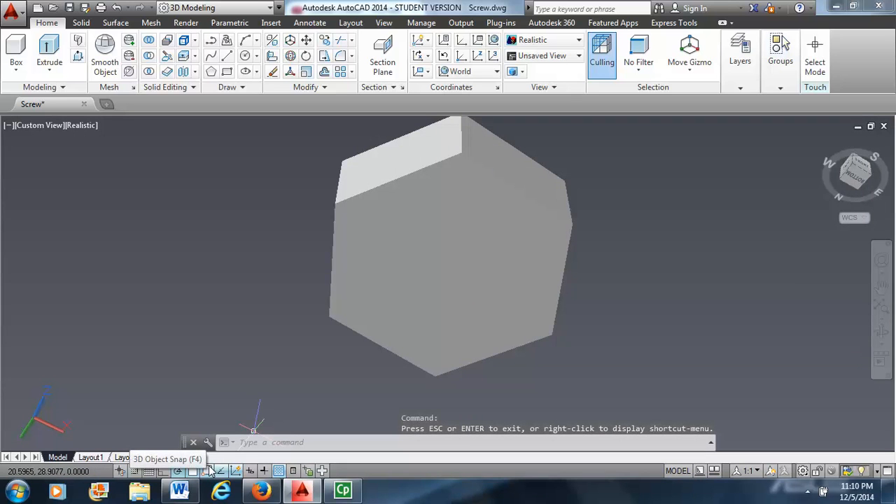
{"action": "left_click", "coordinate": [246, 57]}
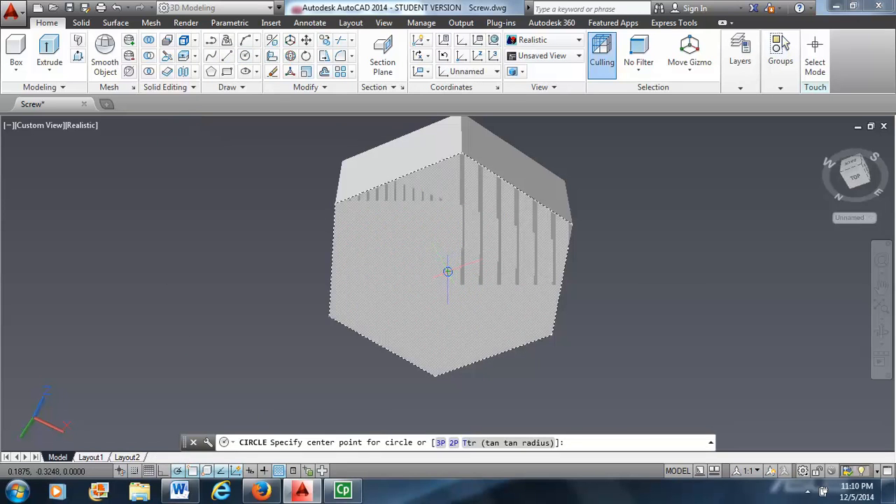
{"action": "left_click", "coordinate": [447, 272]}
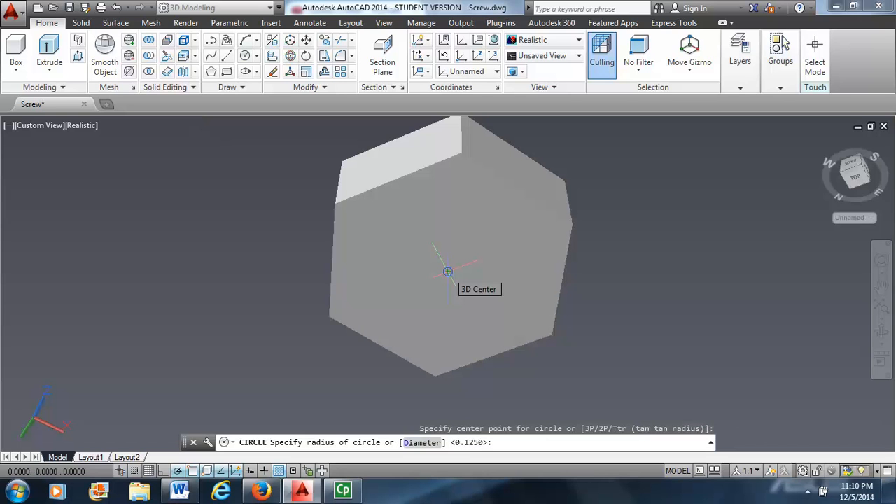
{"action": "type", "text": "0.25"}
{"action": "key", "text": "Return"}
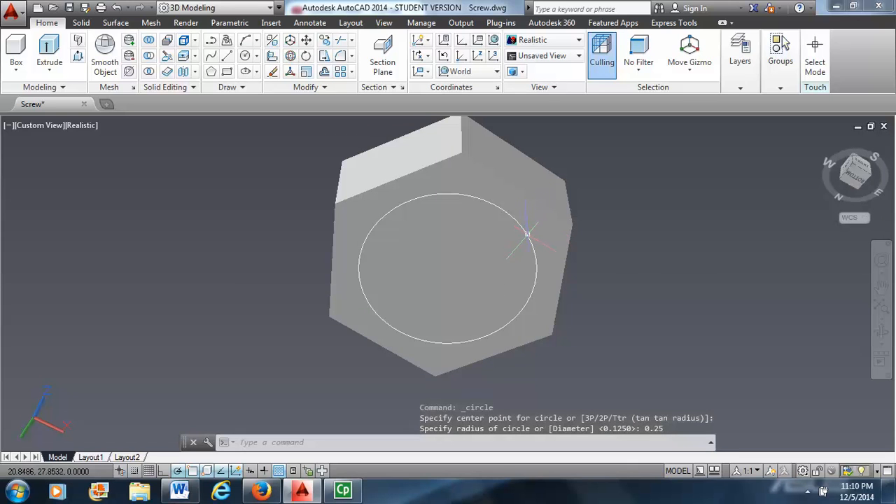
{"action": "left_click", "coordinate": [527, 233]}
{"action": "key", "text": "Escape"}
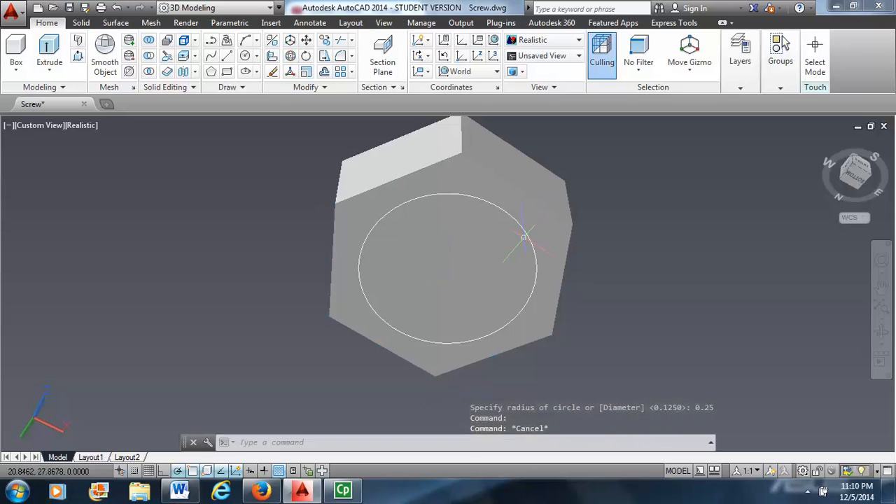
{"action": "left_click", "coordinate": [527, 237]}
{"action": "key", "text": "Escape"}
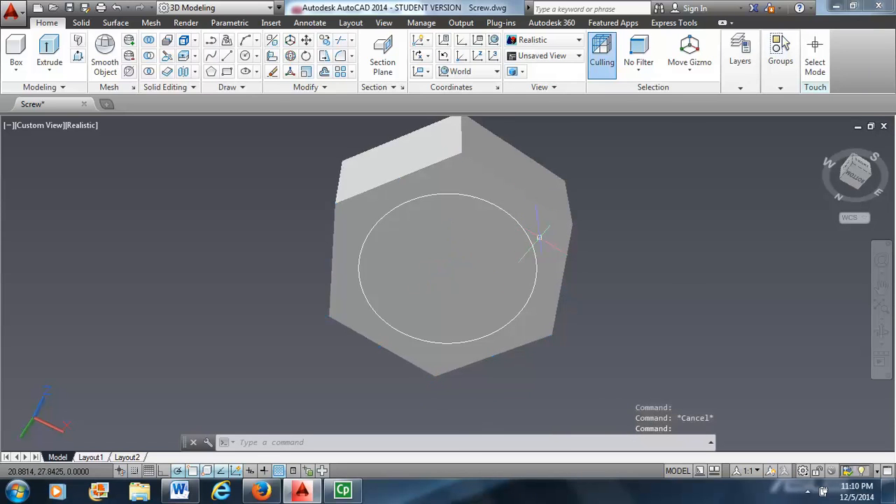
- Extrude the circle 2.0 away from the head using the Direction option, starting at the circle's center and going along negative Z
{"action": "left_click", "coordinate": [491, 206]}
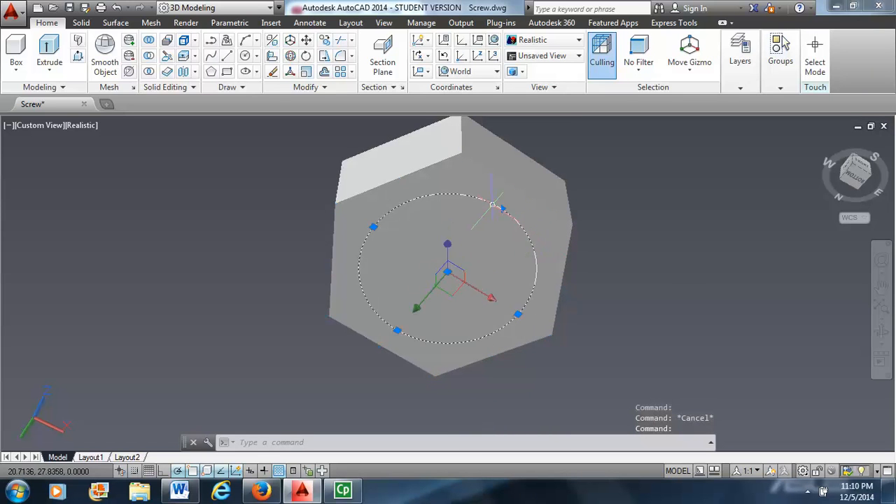
{"action": "type", "text": "ext"}
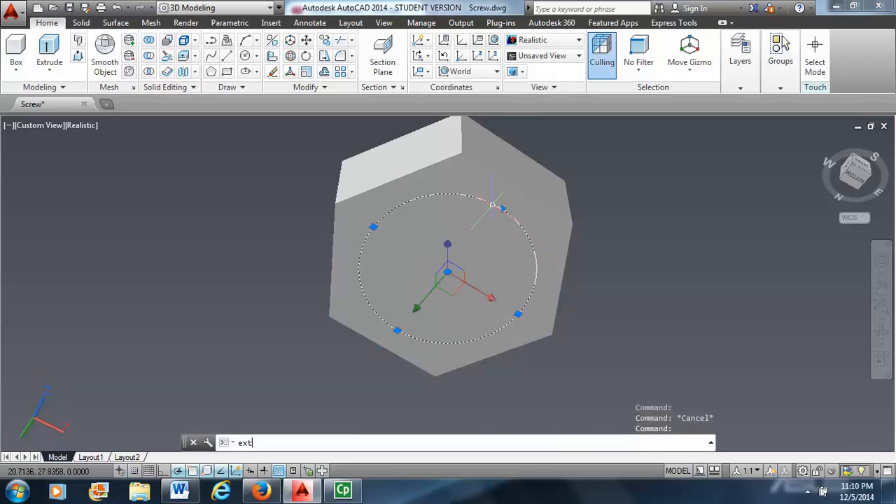
{"action": "key", "text": "Return"}
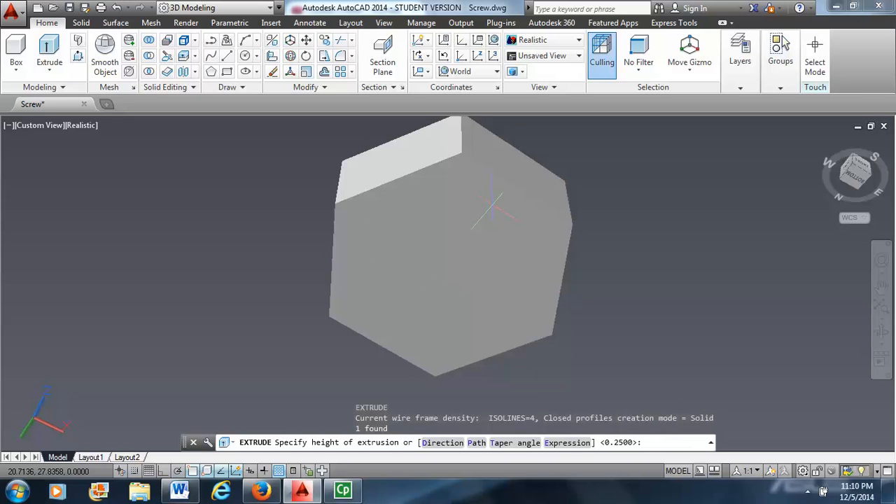
{"action": "type", "text": "d"}
{"action": "key", "text": "Return"}
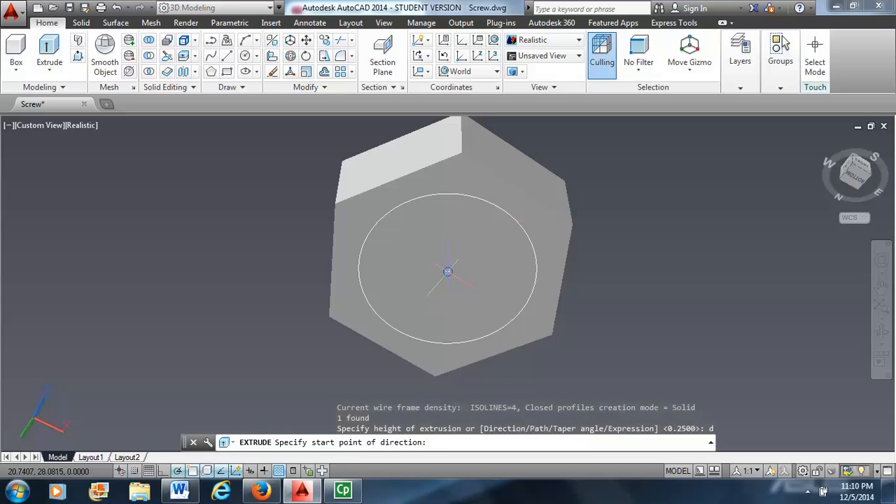
{"action": "left_click", "coordinate": [448, 271]}
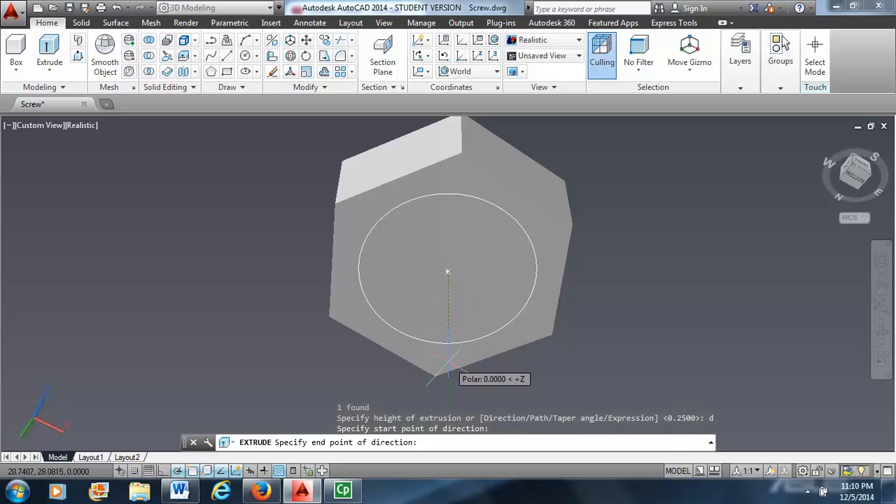
{"action": "type", "text": "2"}
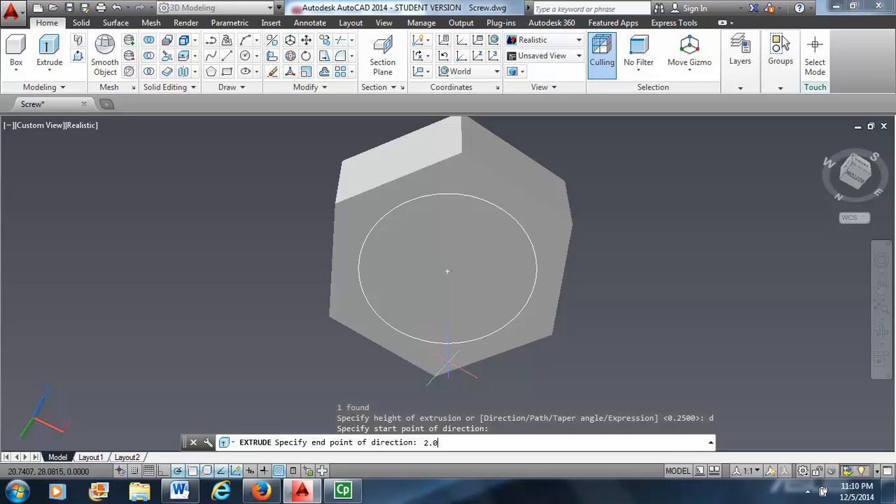
{"action": "key", "text": "Return"}
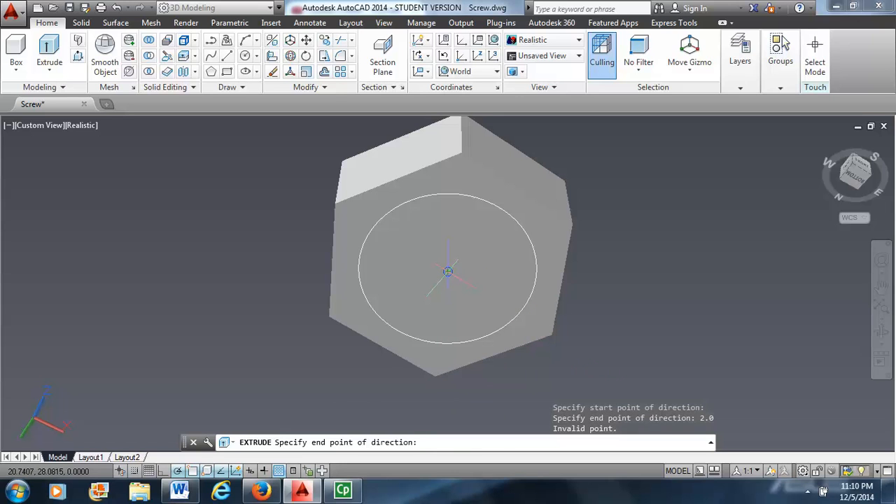
{"action": "left_click", "coordinate": [448, 272]}
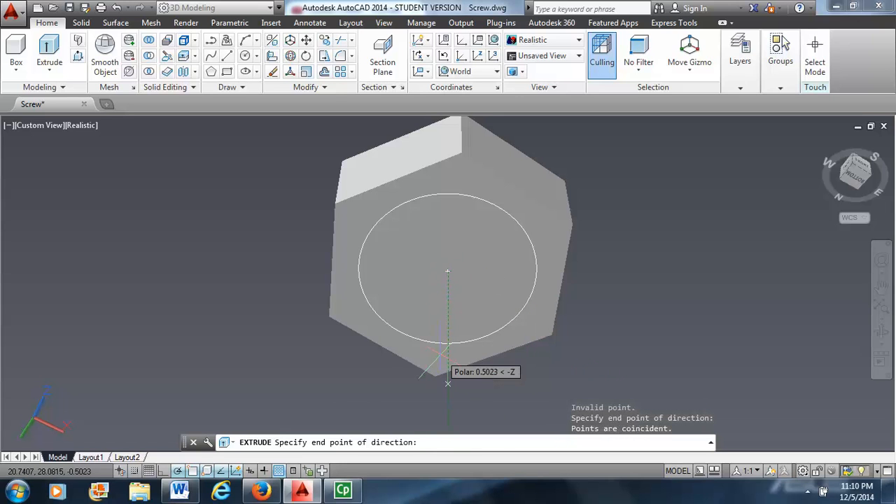
{"action": "type", "text": "2.0"}
{"action": "key", "text": "Return"}
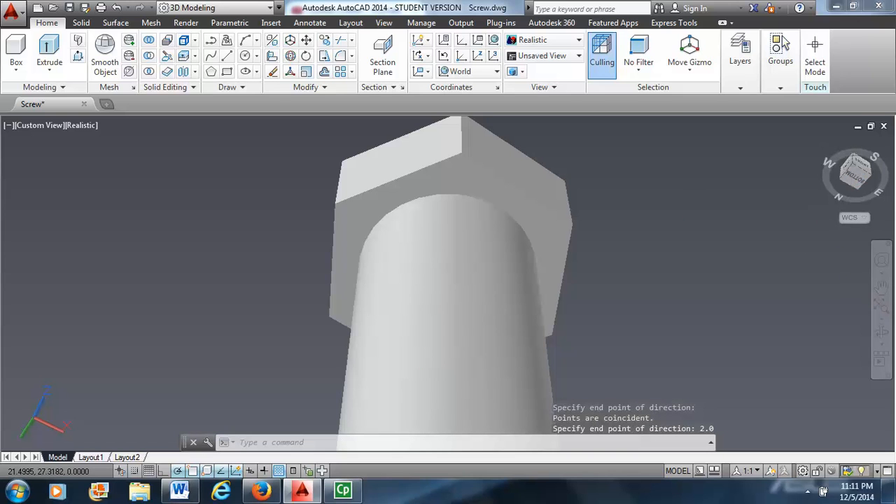
- Draw a helix centered on the shank's free end with base and top radii of 0.275 and a height of 1.5
{"action": "scroll", "coordinate": [700, 221], "scroll_direction": "down", "scroll_amount": 4}
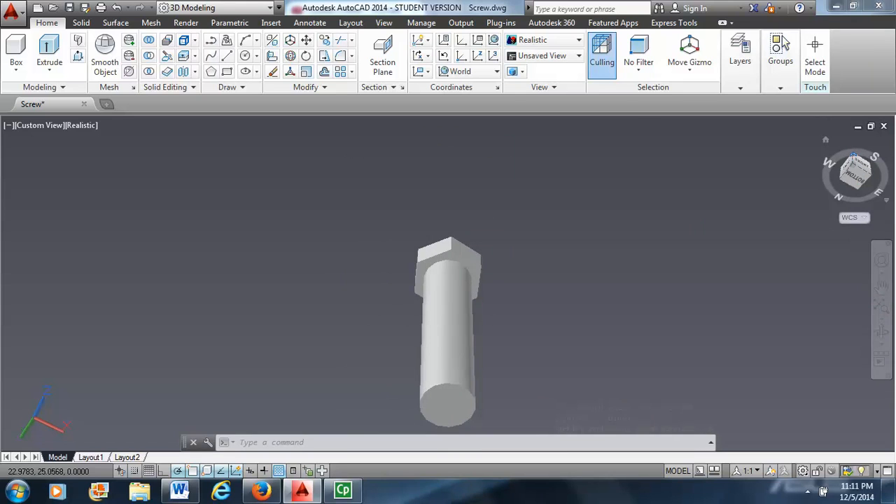
{"action": "left_click", "coordinate": [853, 158]}
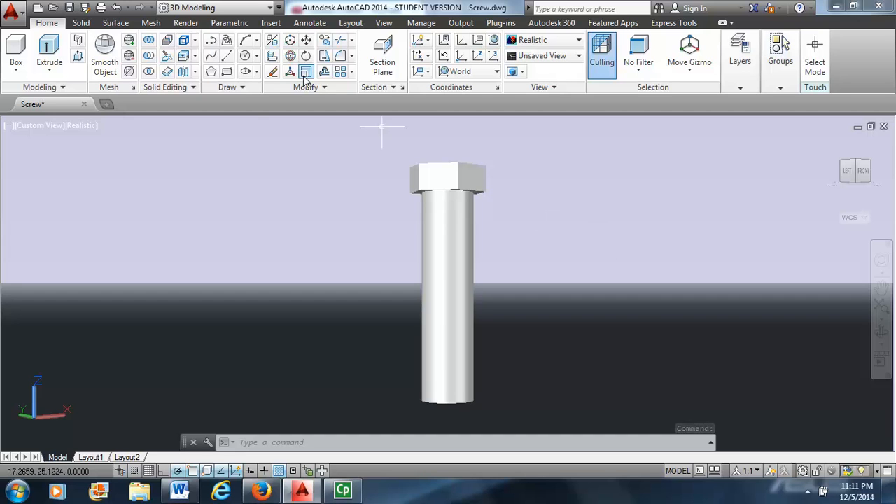
{"action": "left_click", "coordinate": [243, 87]}
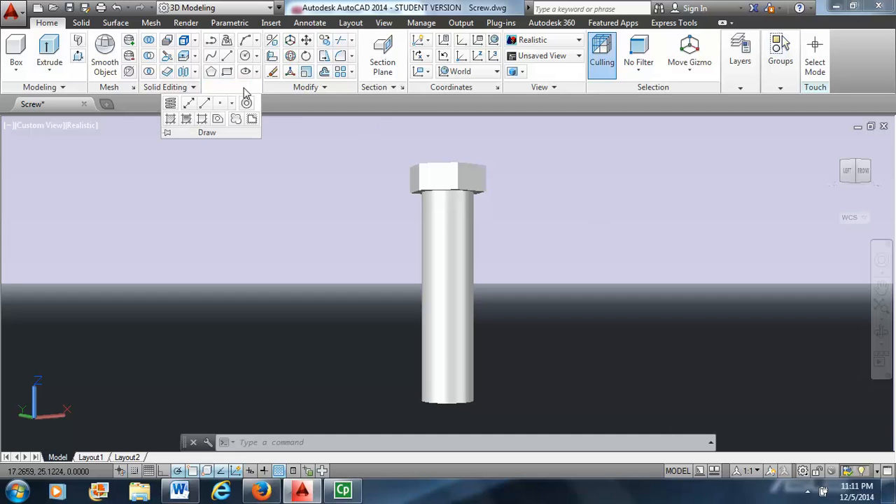
{"action": "left_click", "coordinate": [171, 105]}
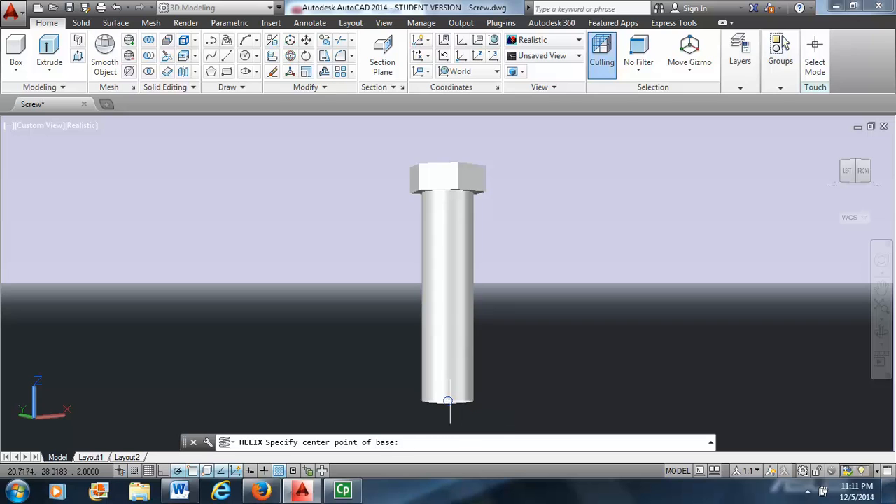
{"action": "left_click", "coordinate": [447, 400]}
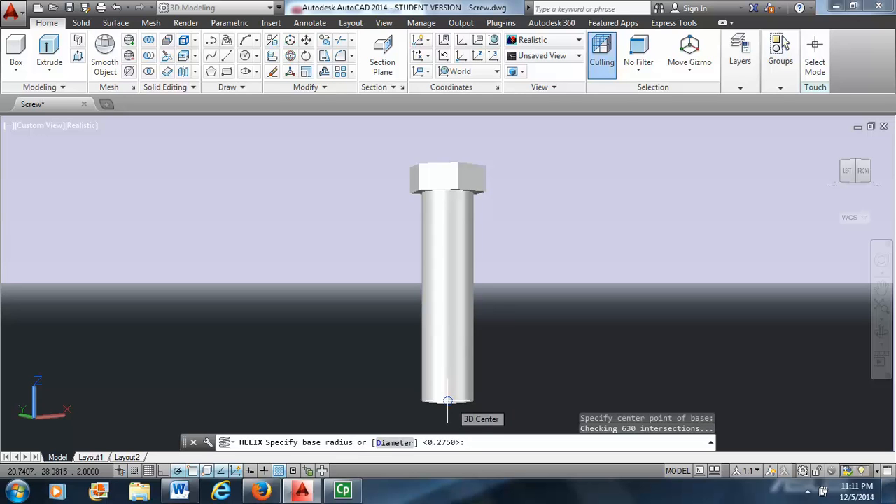
{"action": "type", "text": ".27"}
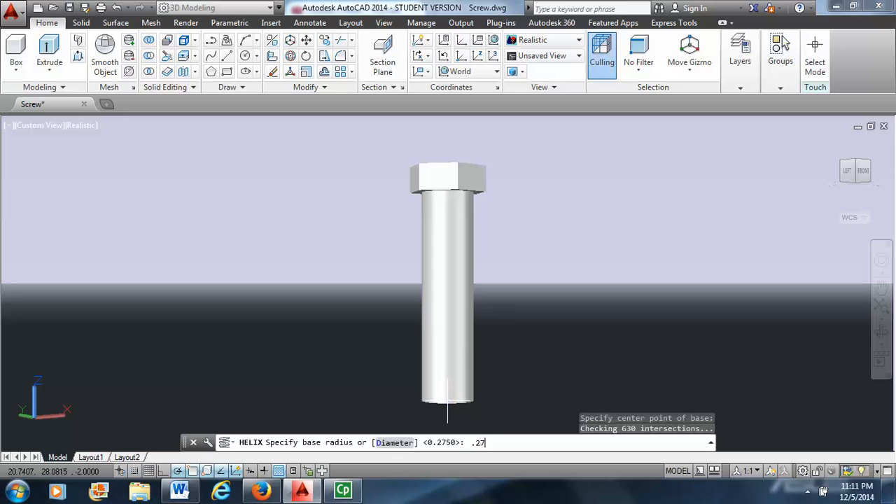
{"action": "type", "text": "5"}
{"action": "key", "text": "Return"}
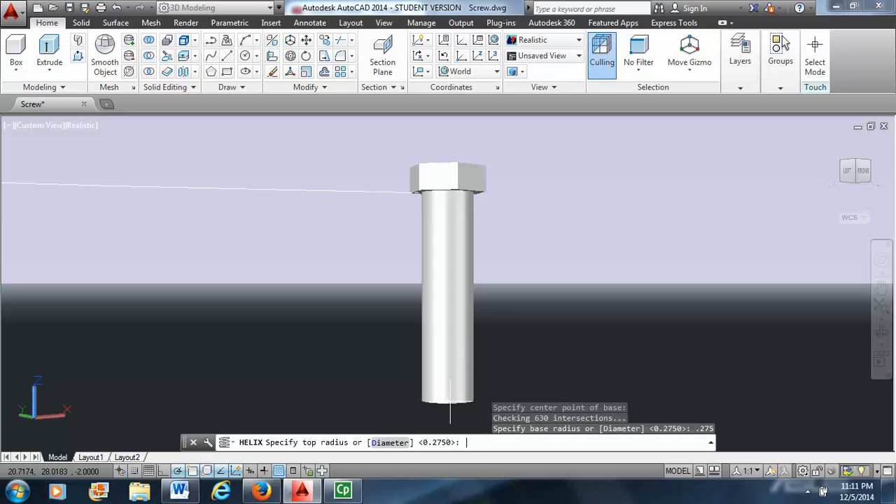
{"action": "type", "text": ".275"}
{"action": "key", "text": "Return"}
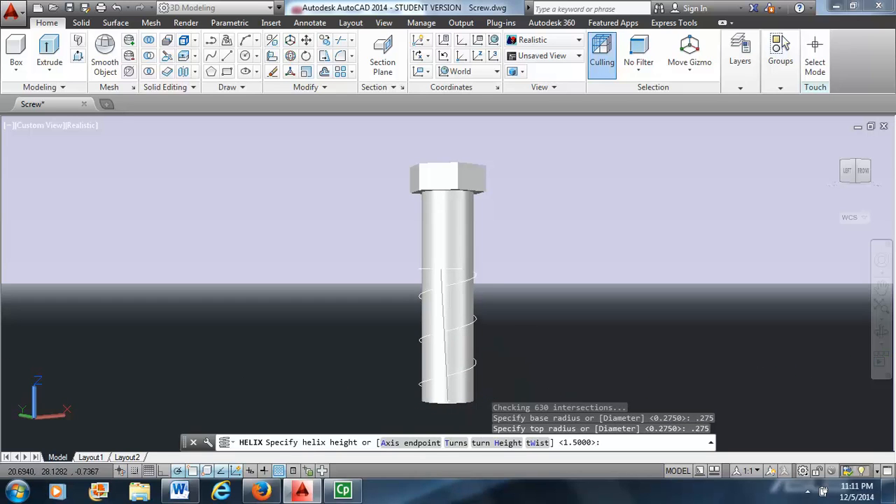
{"action": "type", "text": "1.5"}
{"action": "key", "text": "Return"}
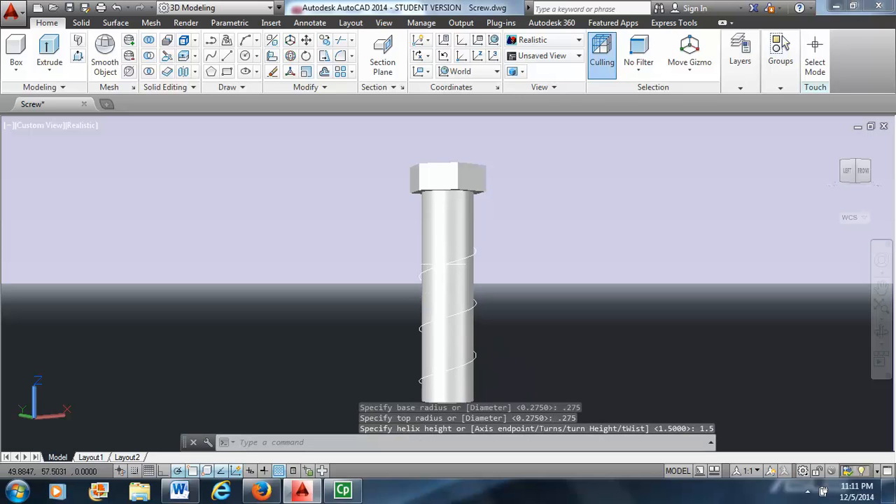
- Set the helix's number of turns to 10.0 in its quick properties, and close them
{"action": "left_click", "coordinate": [445, 264]}
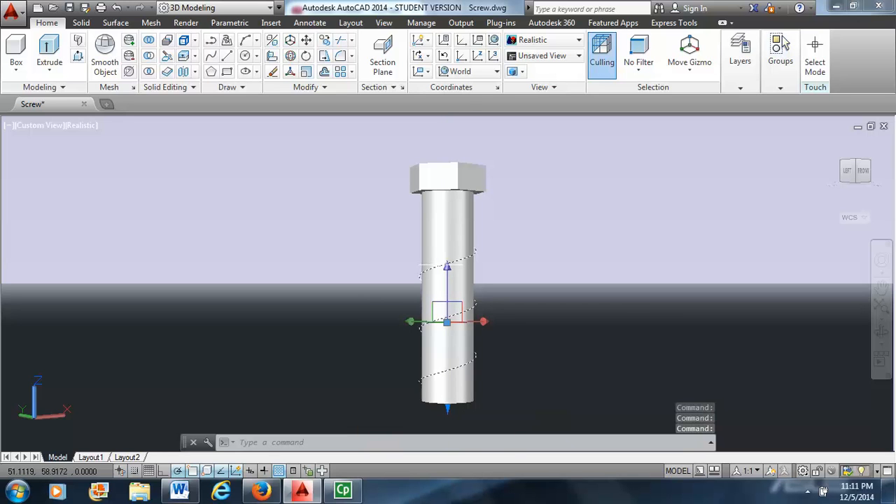
{"action": "double_click", "coordinate": [442, 265]}
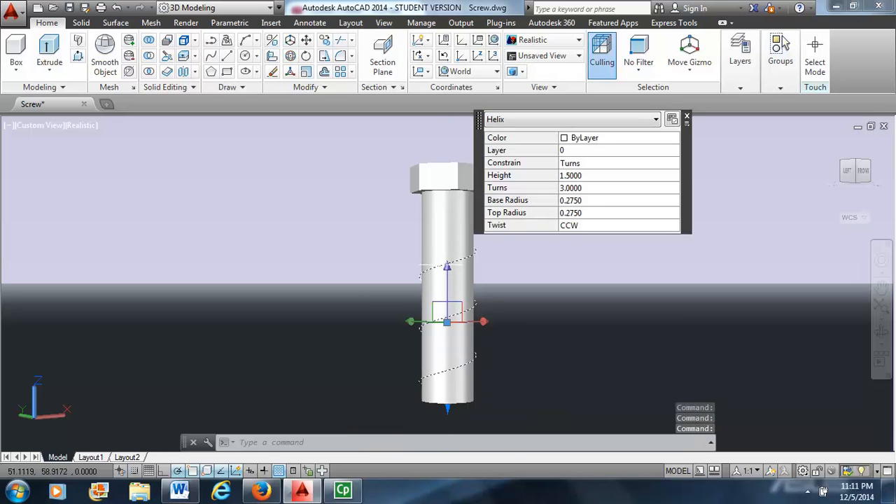
{"action": "left_click", "coordinate": [586, 188]}
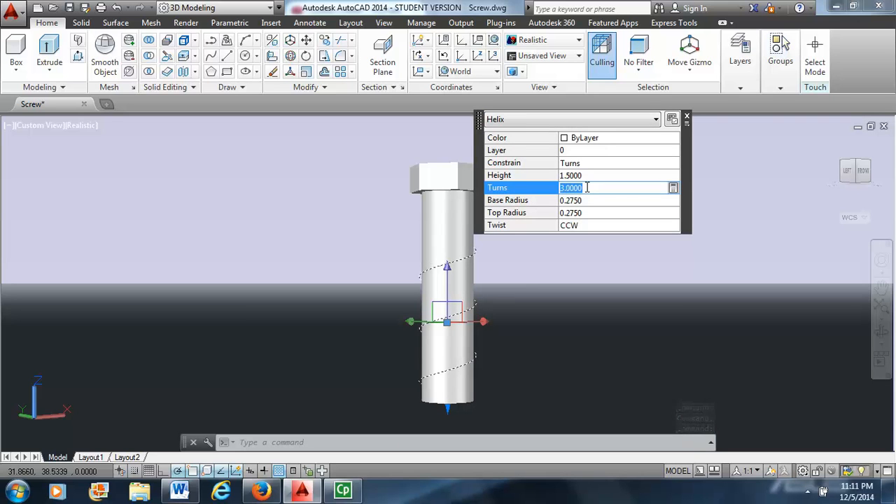
{"action": "type", "text": "10"}
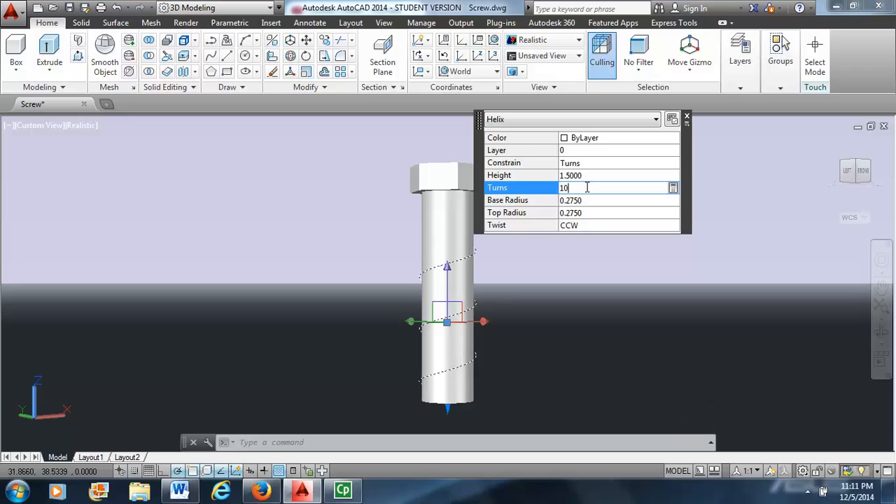
{"action": "type", "text": ".0"}
{"action": "key", "text": "Tab"}
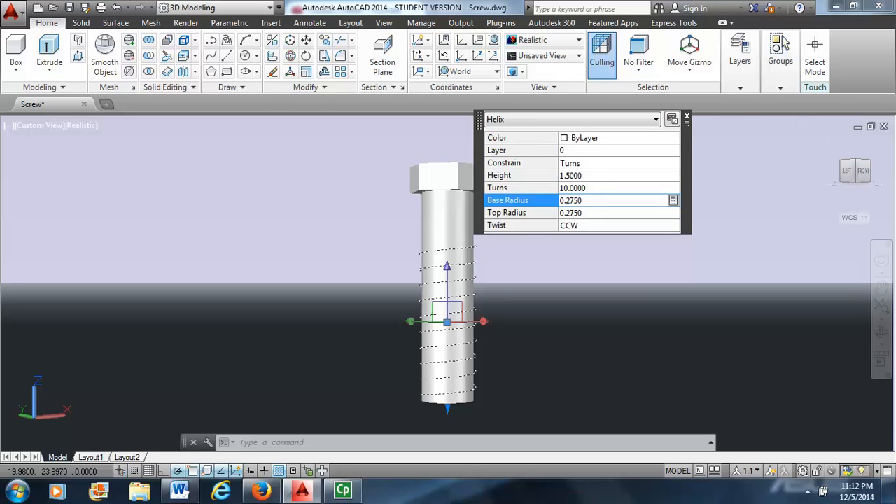
{"action": "left_click", "coordinate": [686, 116]}
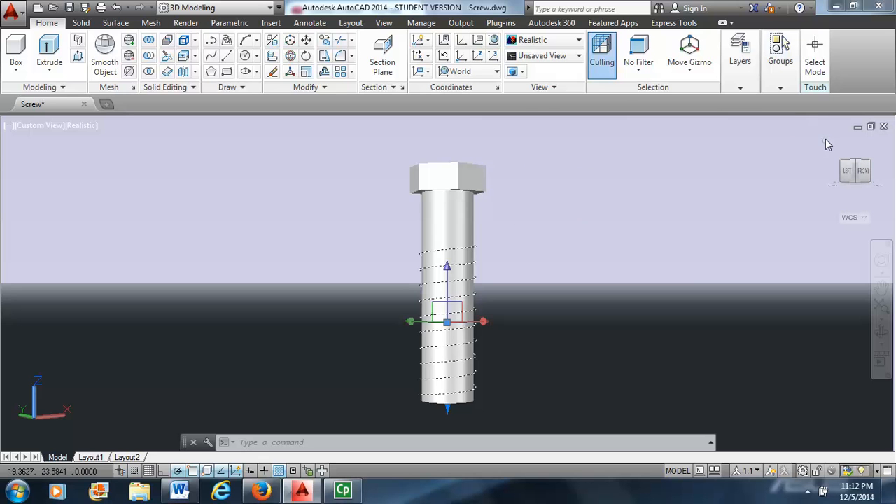
- Draw a circle with a radius of 0.05 in the empty space beside the screw as the thread profile
{"action": "left_click", "coordinate": [826, 145]}
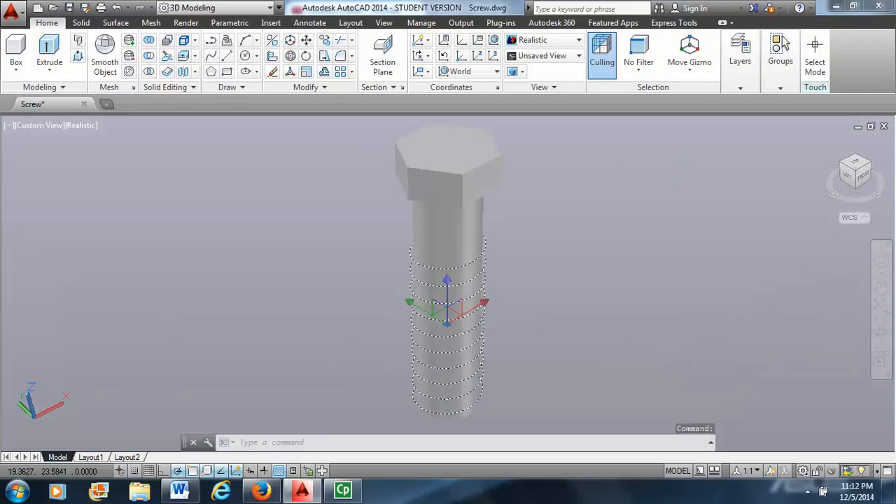
{"action": "left_click", "coordinate": [245, 58]}
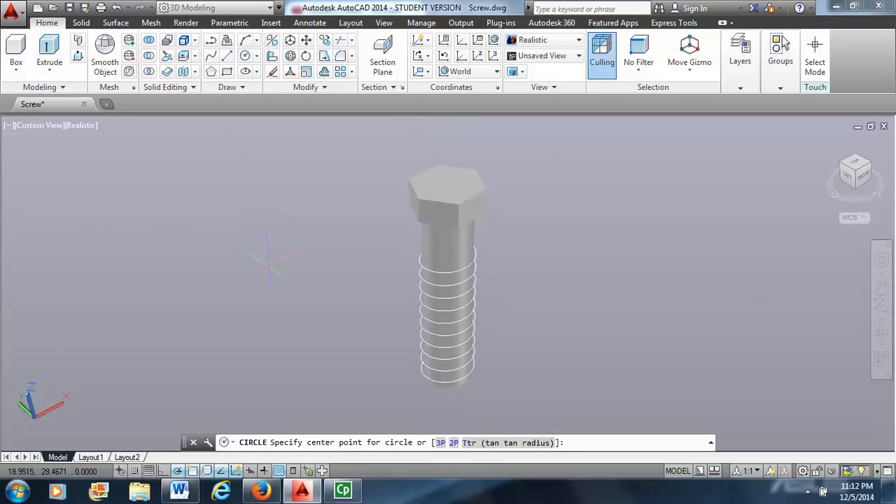
{"action": "left_click", "coordinate": [268, 261]}
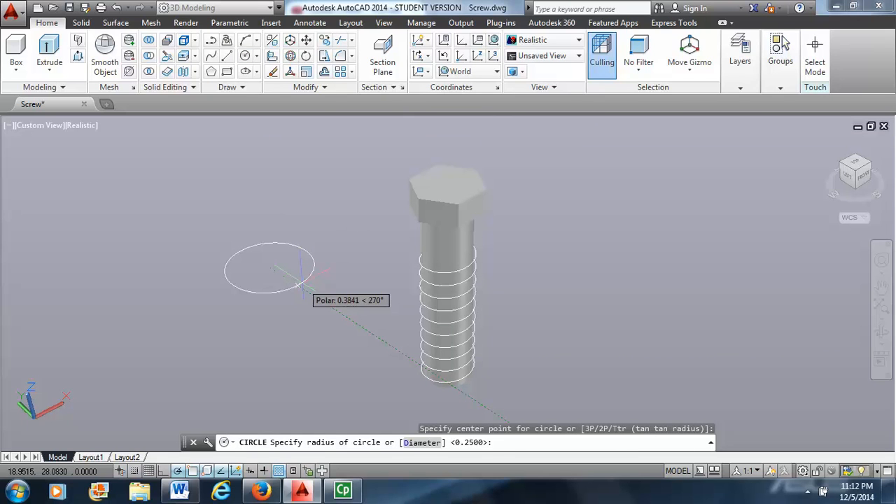
{"action": "type", "text": "0.05"}
{"action": "key", "text": "Return"}
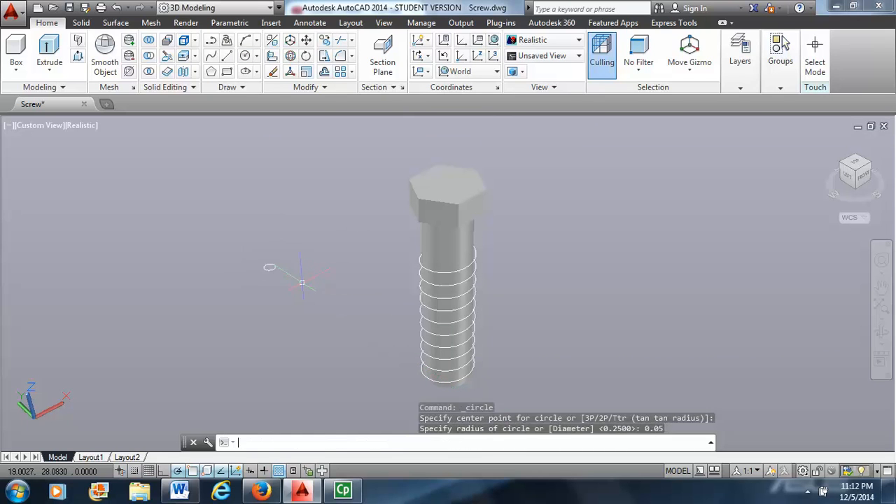
- Sweep the small circle along the helix to form a solid coil around the shank
{"action": "left_click", "coordinate": [50, 70]}
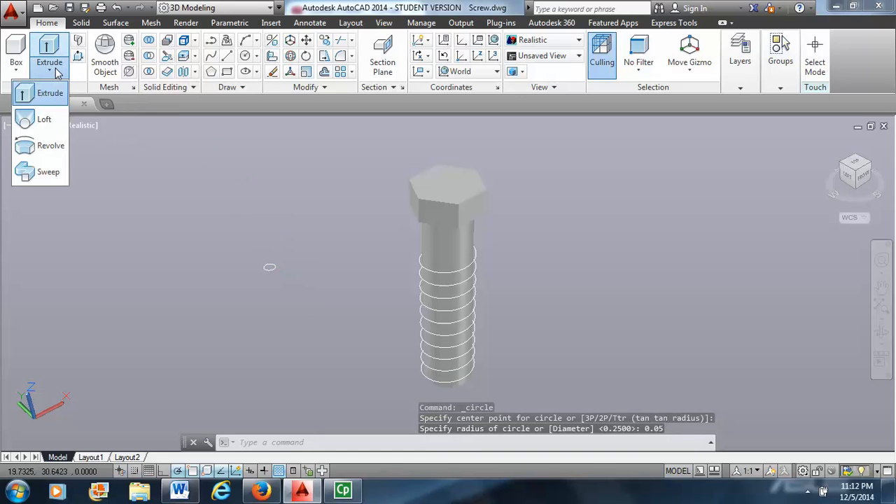
{"action": "left_click", "coordinate": [28, 171]}
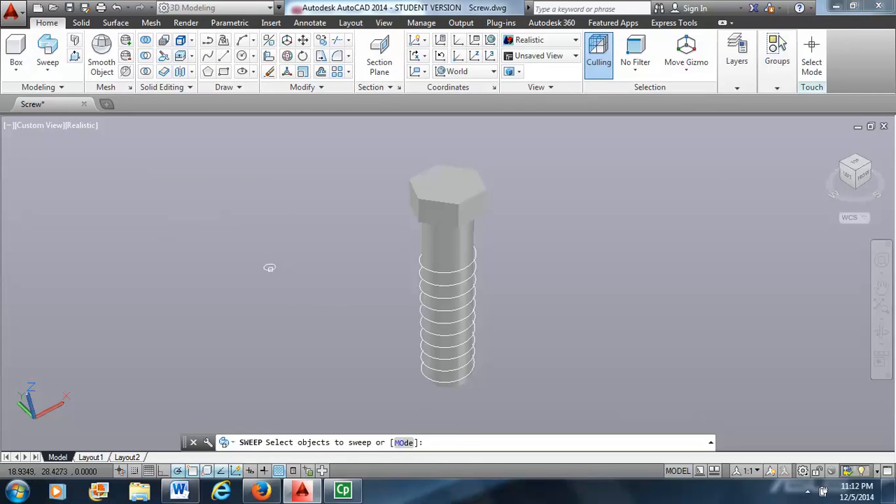
{"action": "left_click", "coordinate": [269, 268]}
{"action": "key", "text": "Return"}
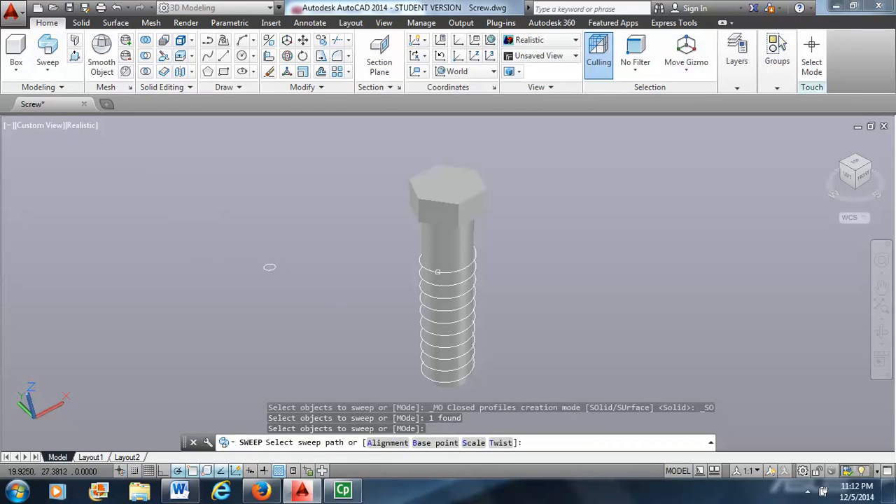
{"action": "left_click", "coordinate": [437, 271]}
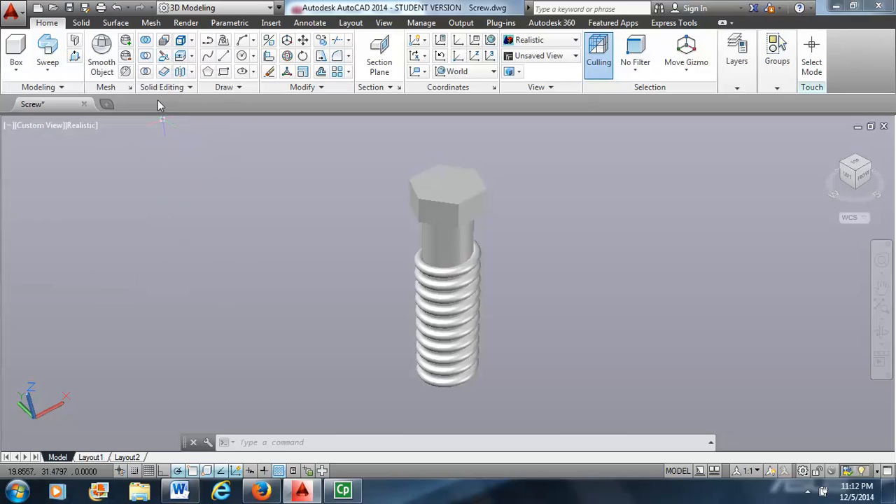
- Subtract the swept coil from the cylindrical shank to cut the thread grooves
{"action": "left_click", "coordinate": [146, 58]}
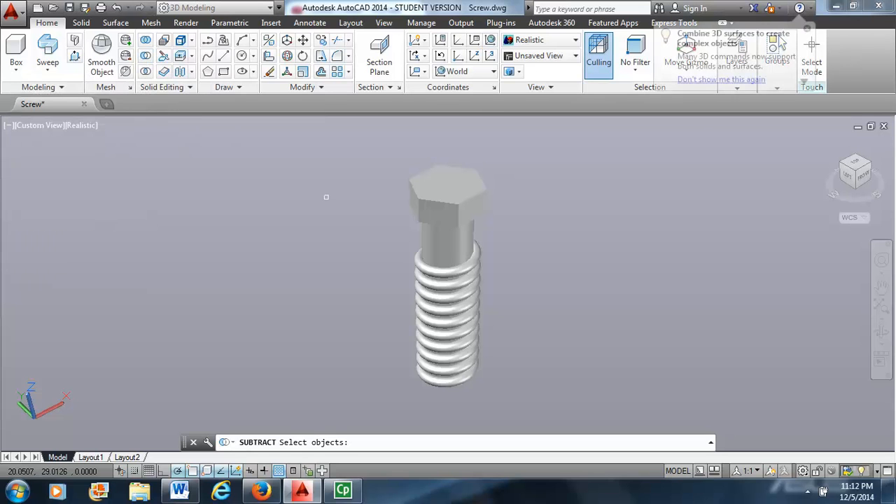
{"action": "left_click", "coordinate": [457, 246]}
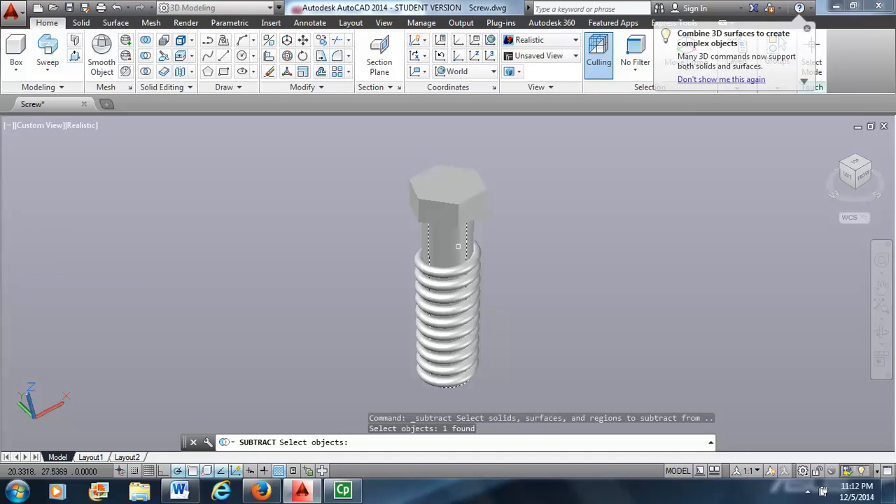
{"action": "key", "text": "Return"}
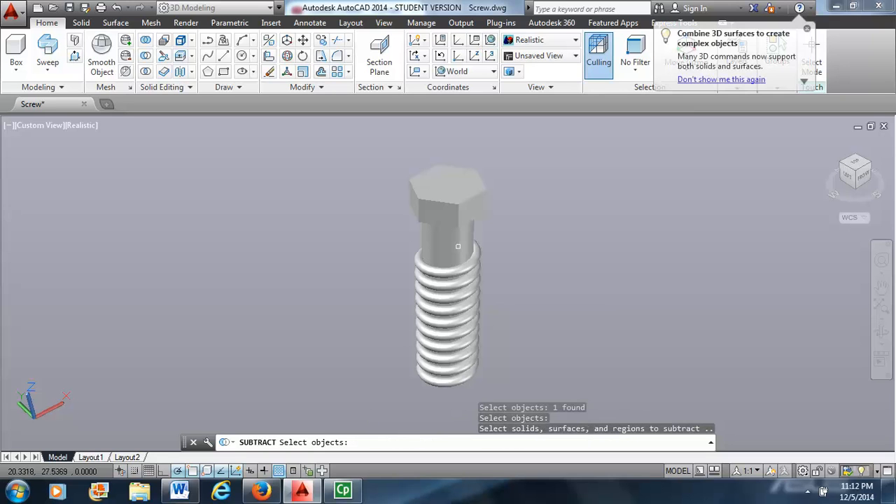
{"action": "left_click", "coordinate": [452, 264]}
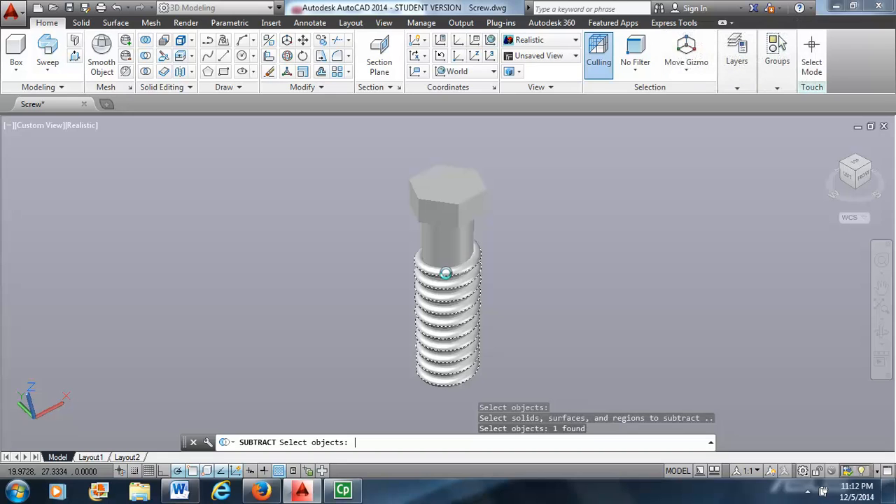
{"action": "key", "text": "Return"}
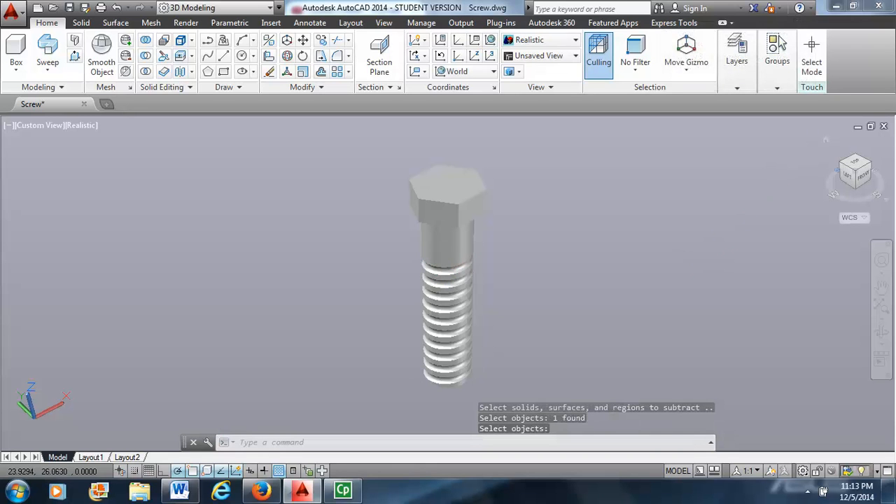
- Examine the threaded screw from the front, from corner views below, and from the home view
{"action": "left_click", "coordinate": [864, 179]}
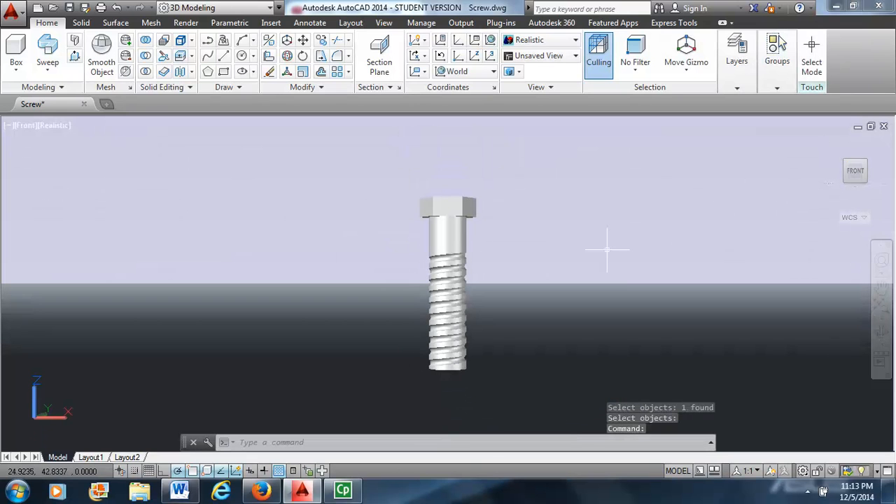
{"action": "left_click", "coordinate": [845, 180]}
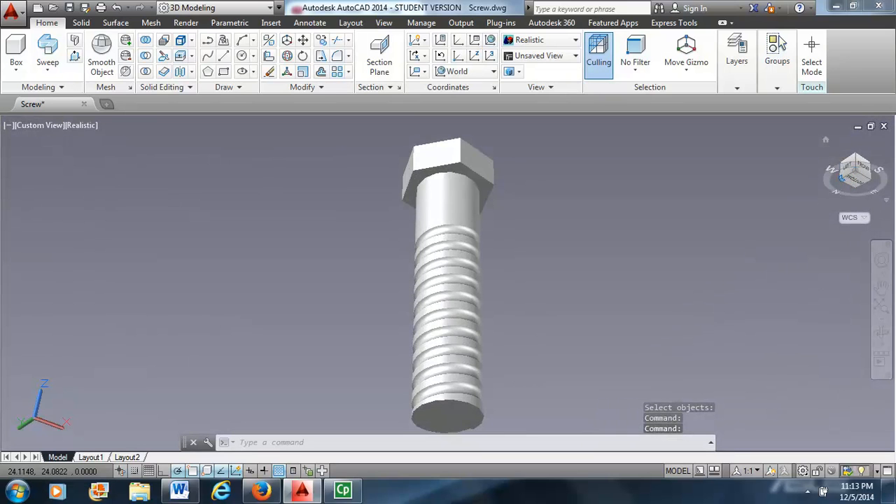
{"action": "left_click", "coordinate": [841, 178]}
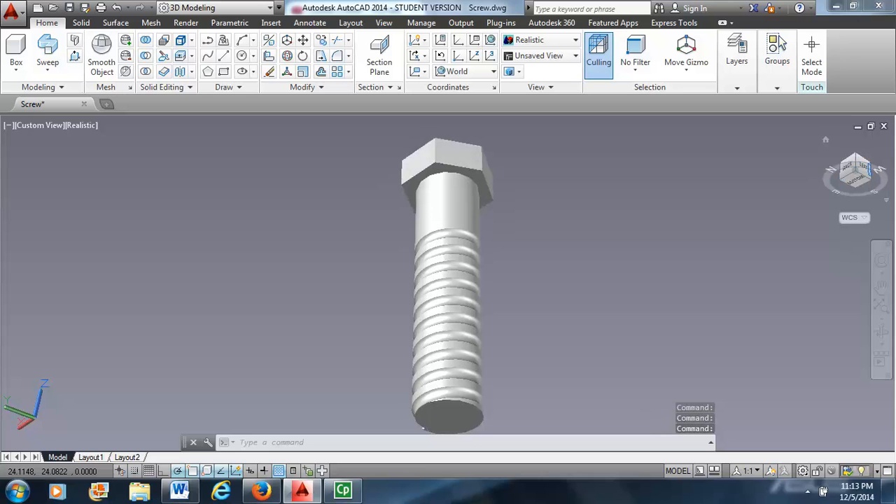
{"action": "left_click", "coordinate": [871, 182]}
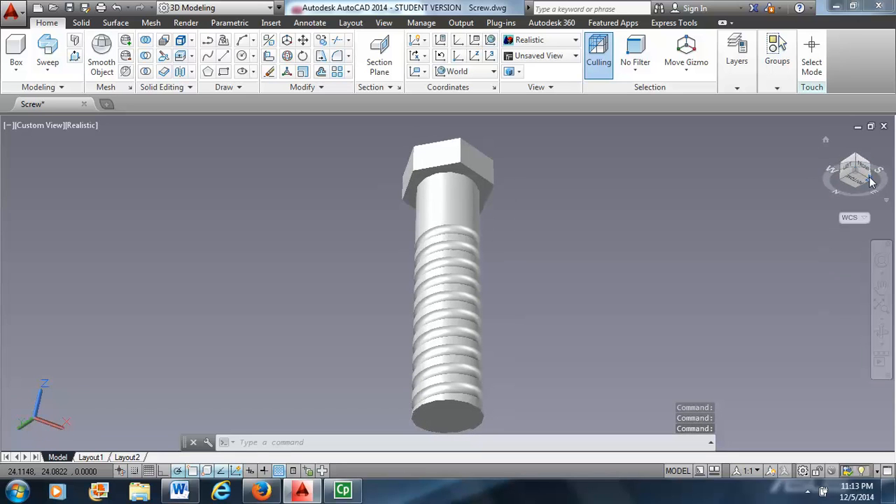
{"action": "left_click", "coordinate": [865, 172]}
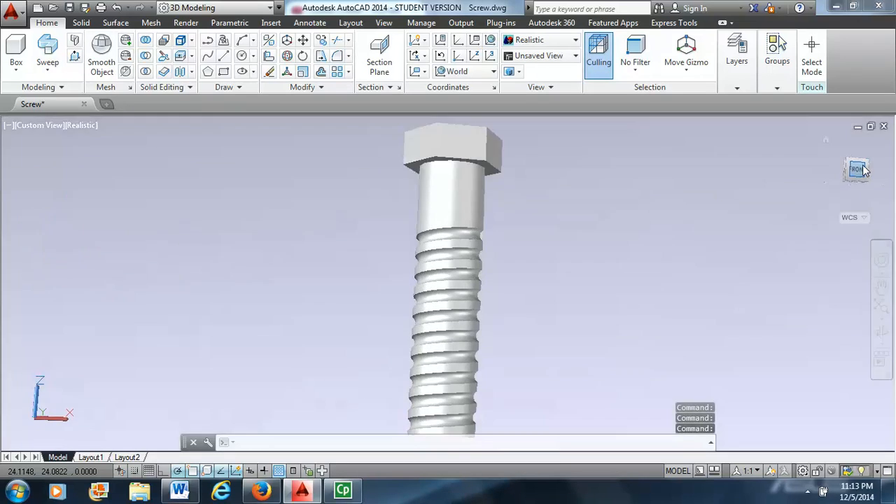
{"action": "left_click", "coordinate": [823, 137]}
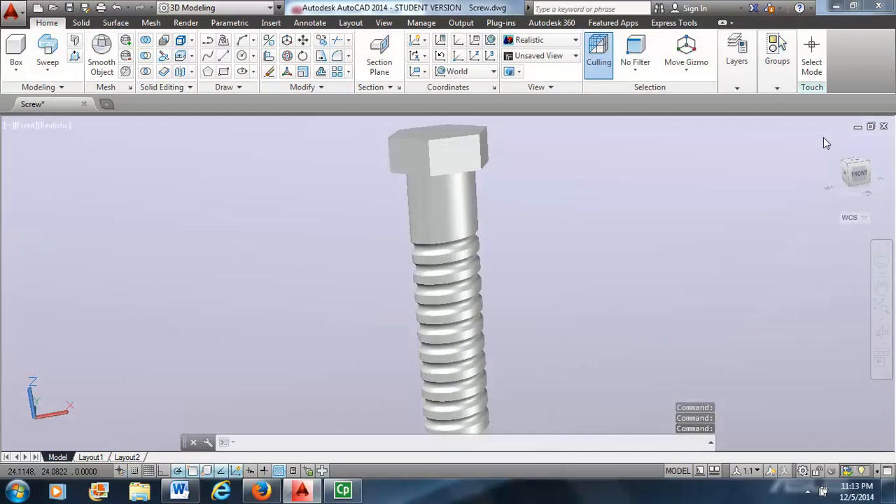